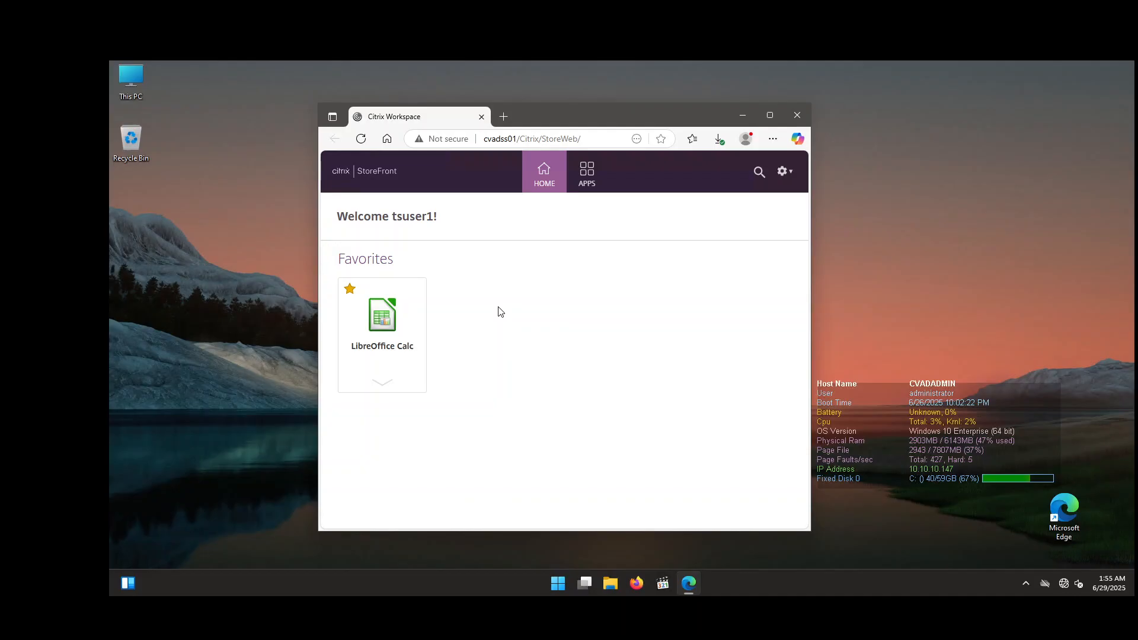
Step: Launch LibreOffice Calc from the StoreFront favorites
left_click(370, 317)
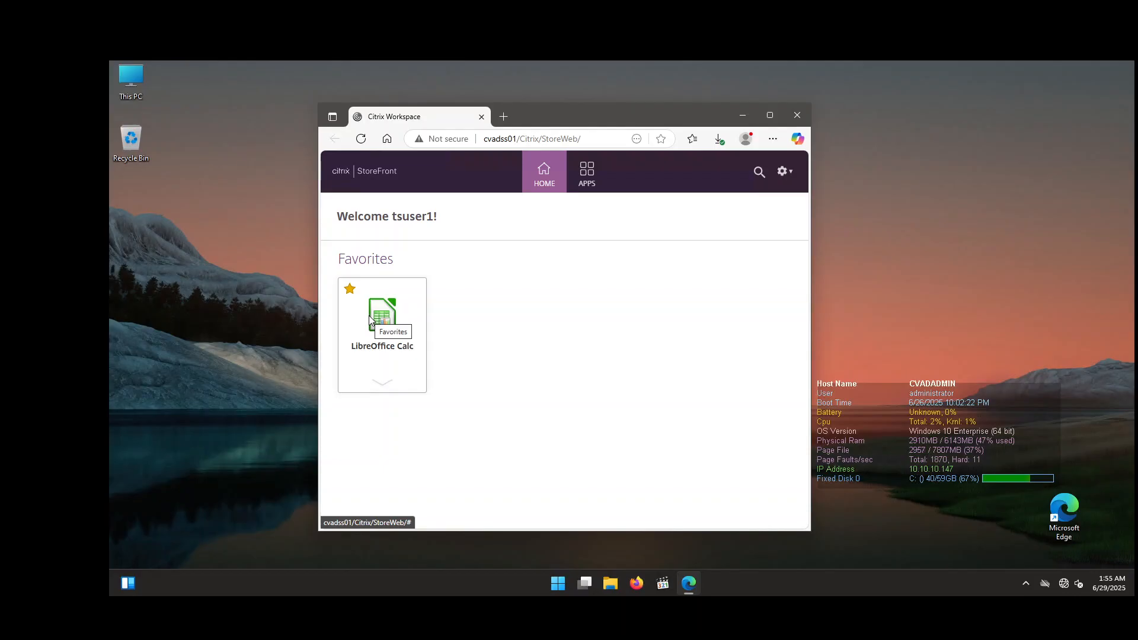
left_click(370, 319)
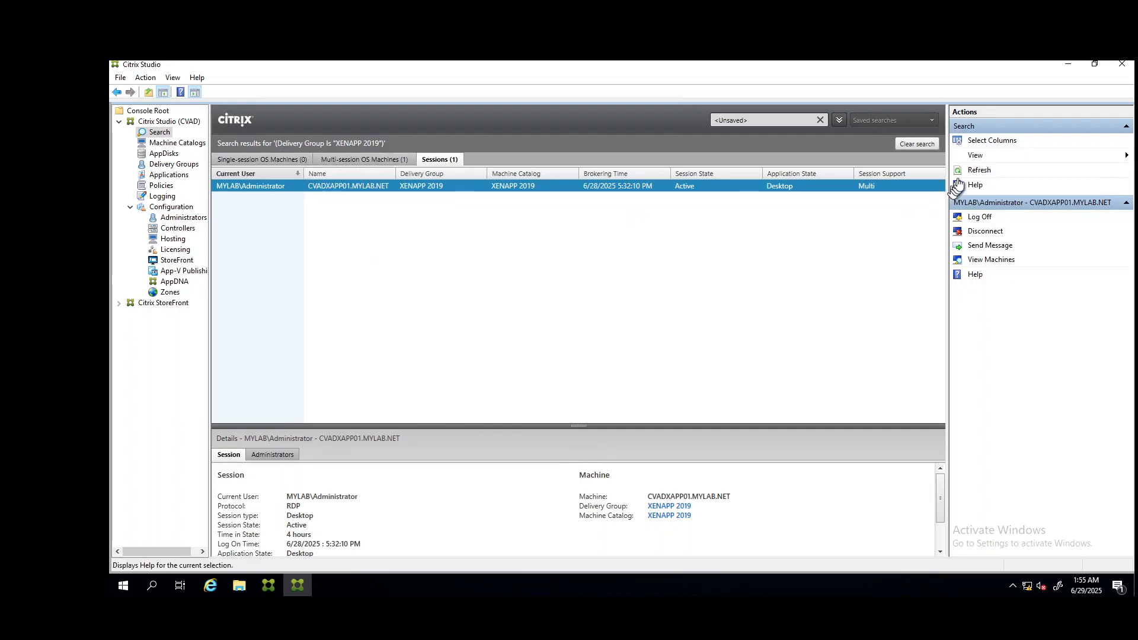
Step: Close LibreOffice Calc and refresh the session list in Citrix Studio
left_click(972, 172)
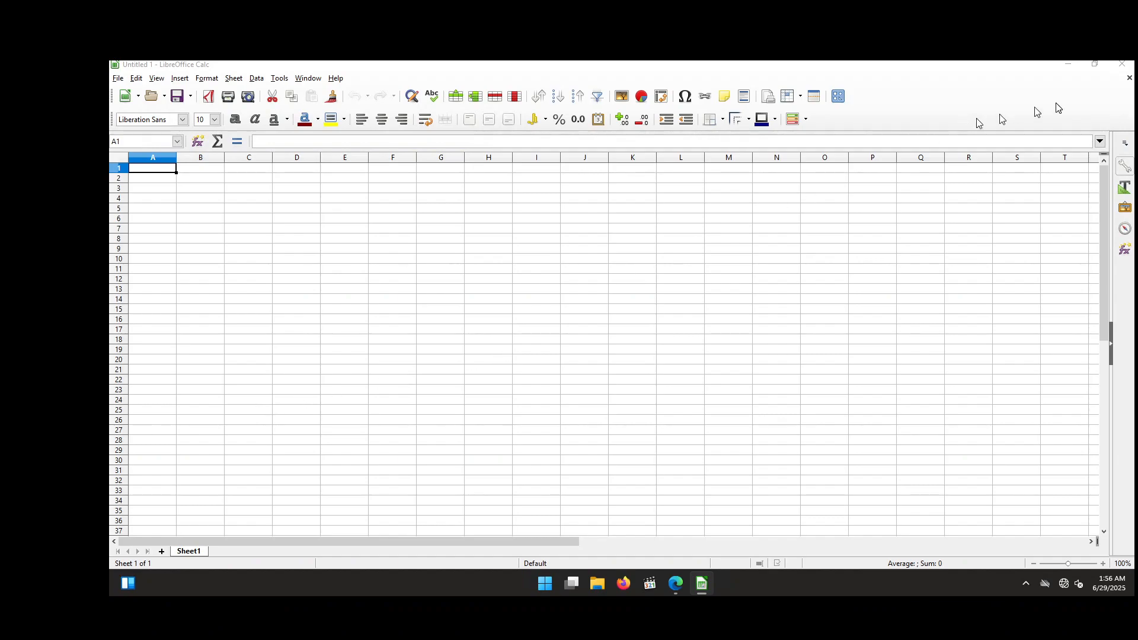
left_click(1127, 71)
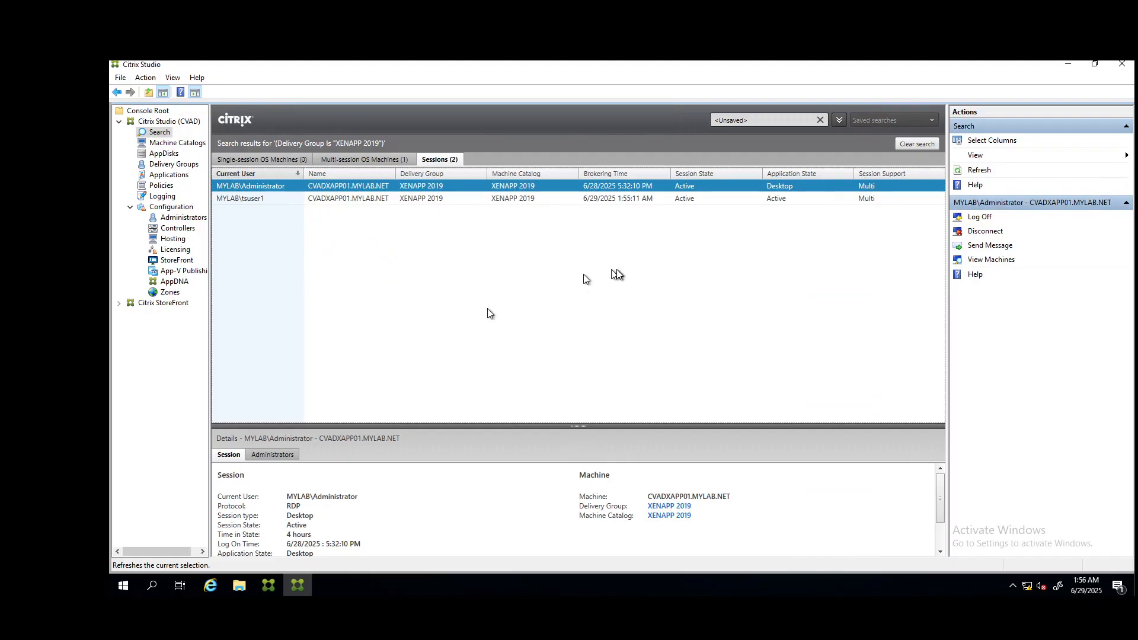
left_click(979, 170)
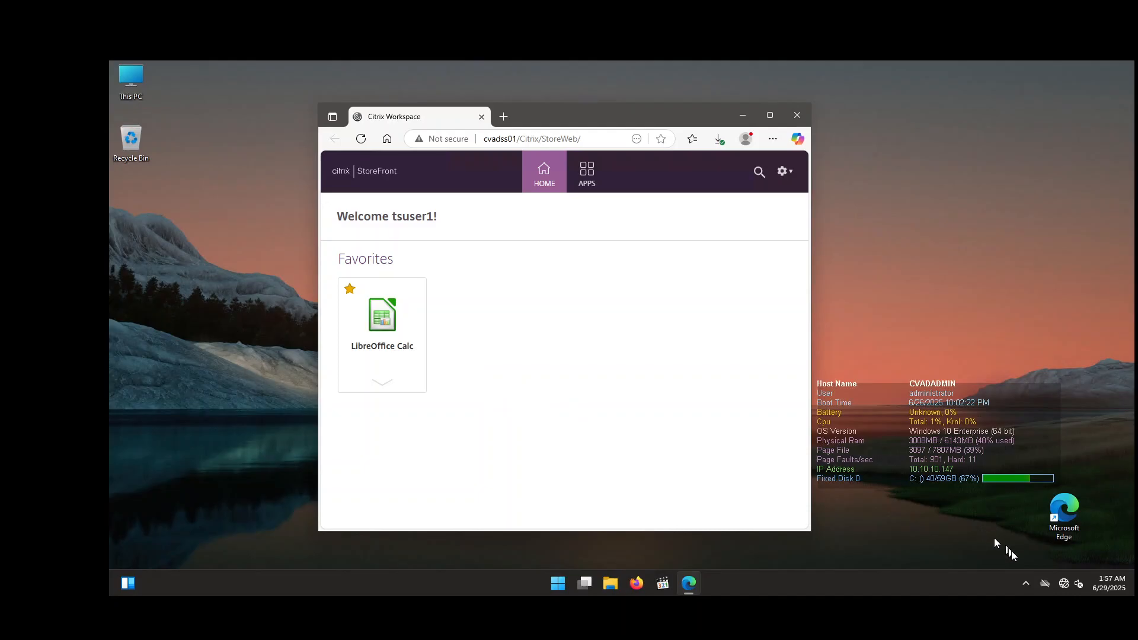
Step: Open the Citrix Workspace Connection Center from the hidden tray icon's menu
left_click(1025, 583)
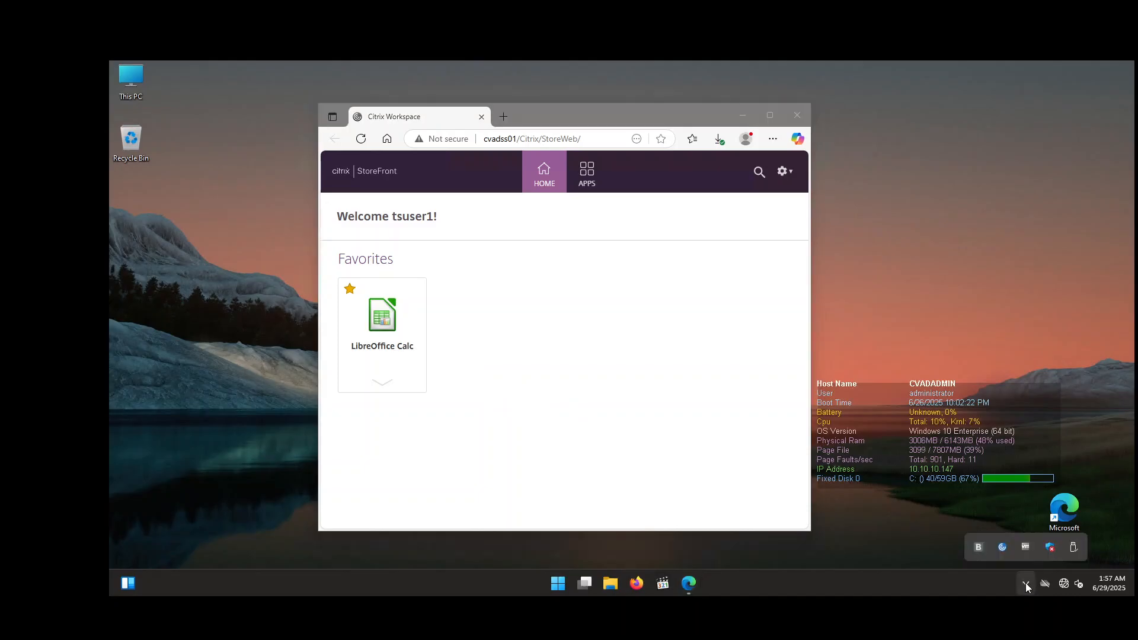
right_click(1003, 548)
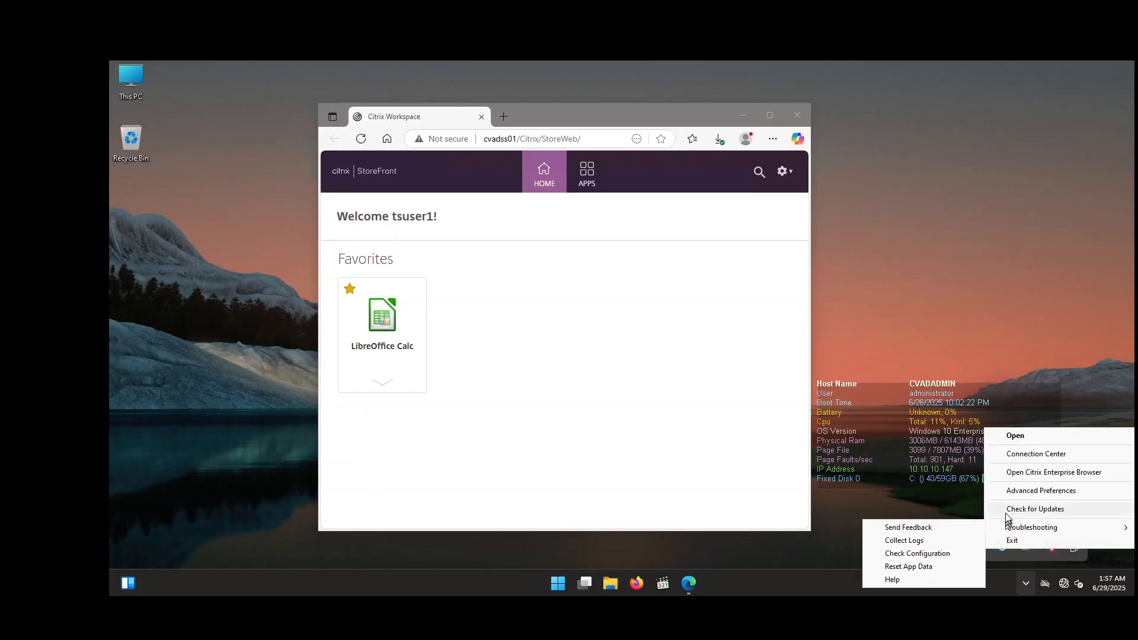
left_click(1010, 454)
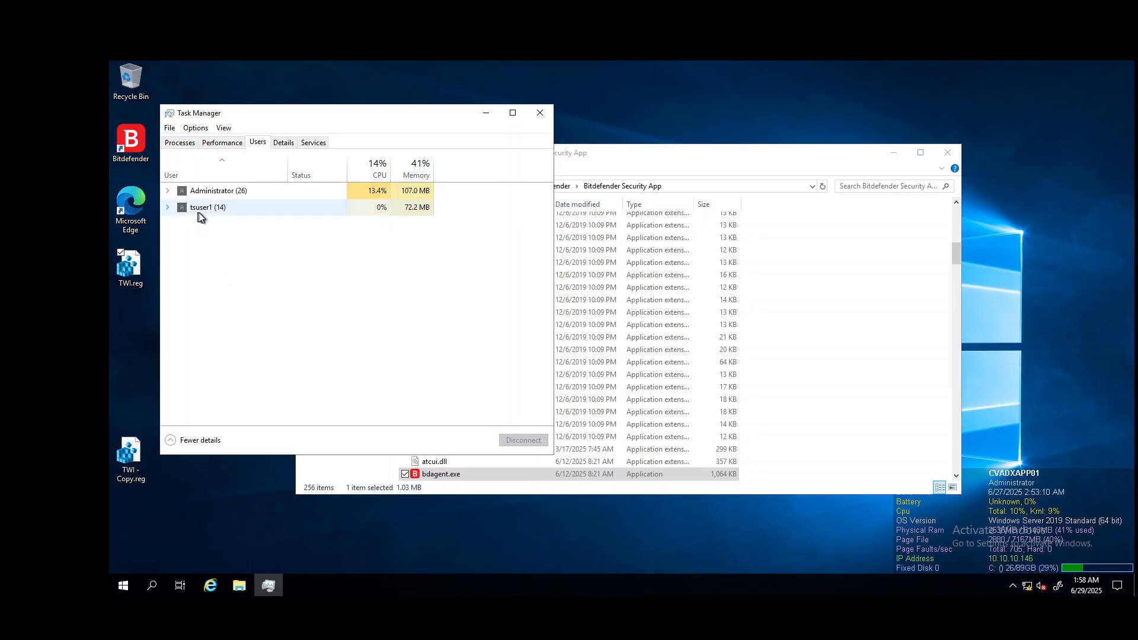
Step: Expand tsuser1's processes in Task Manager and open the Bitdefender agent's properties to check its executable name
left_click(168, 207)
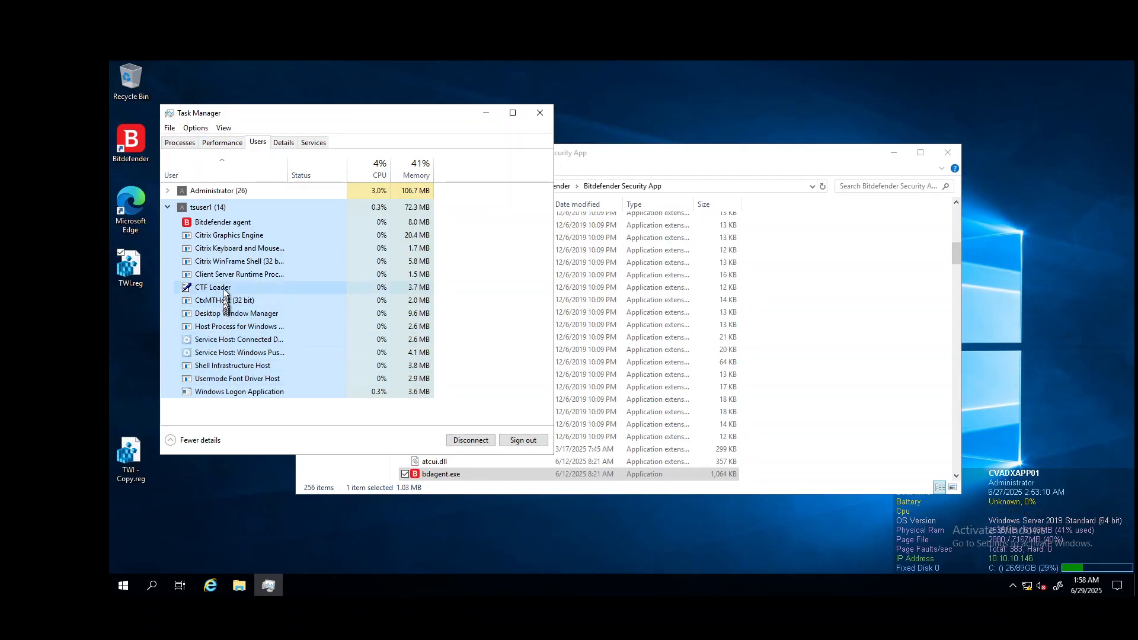
left_click(217, 224)
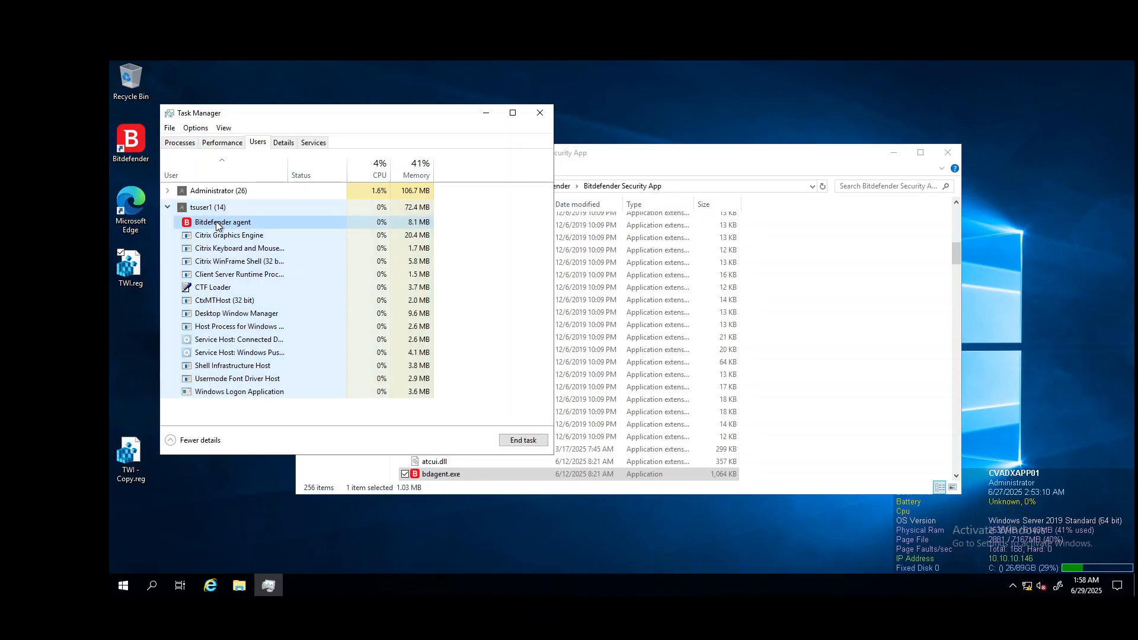
right_click(217, 225)
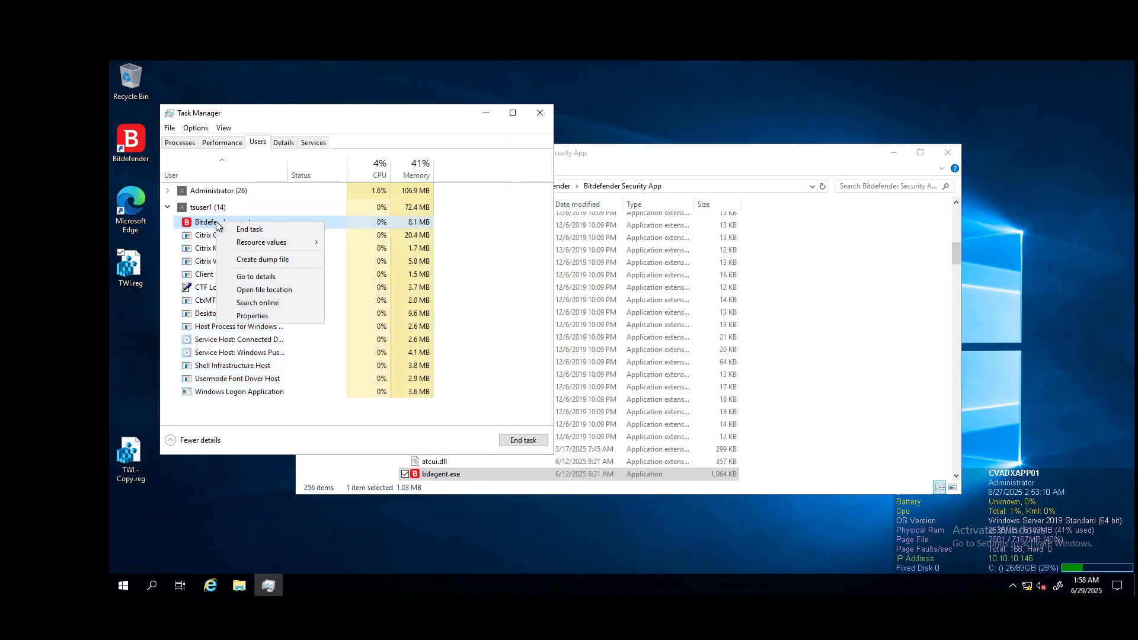
left_click(253, 316)
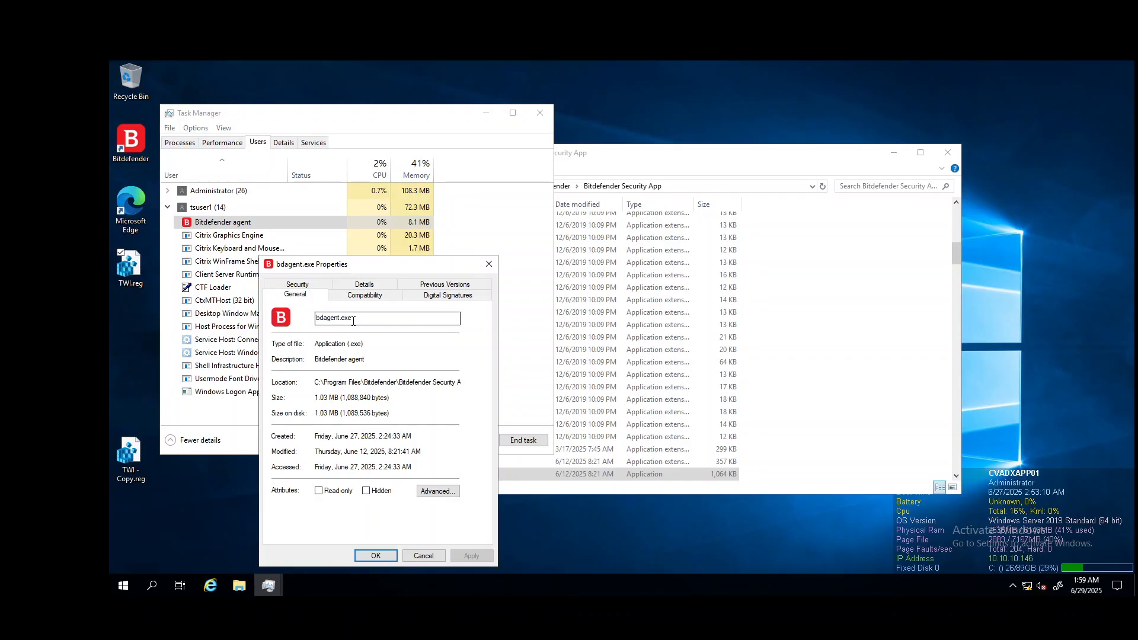
left_click(353, 321)
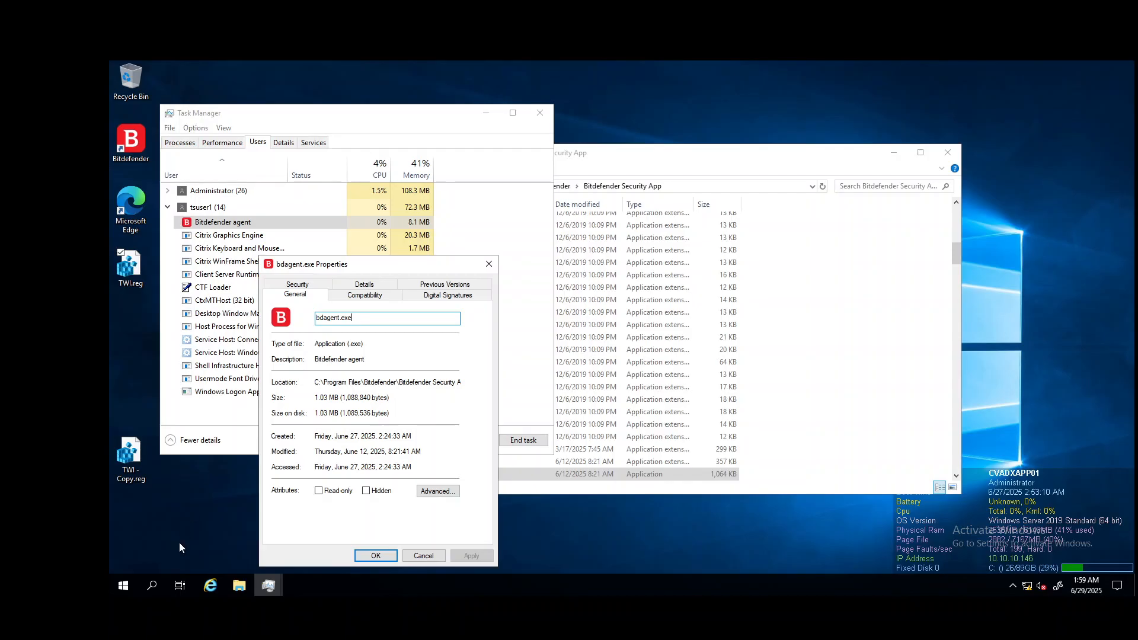
Step: Run regedit from the Start button's quick-access menu
right_click(123, 585)
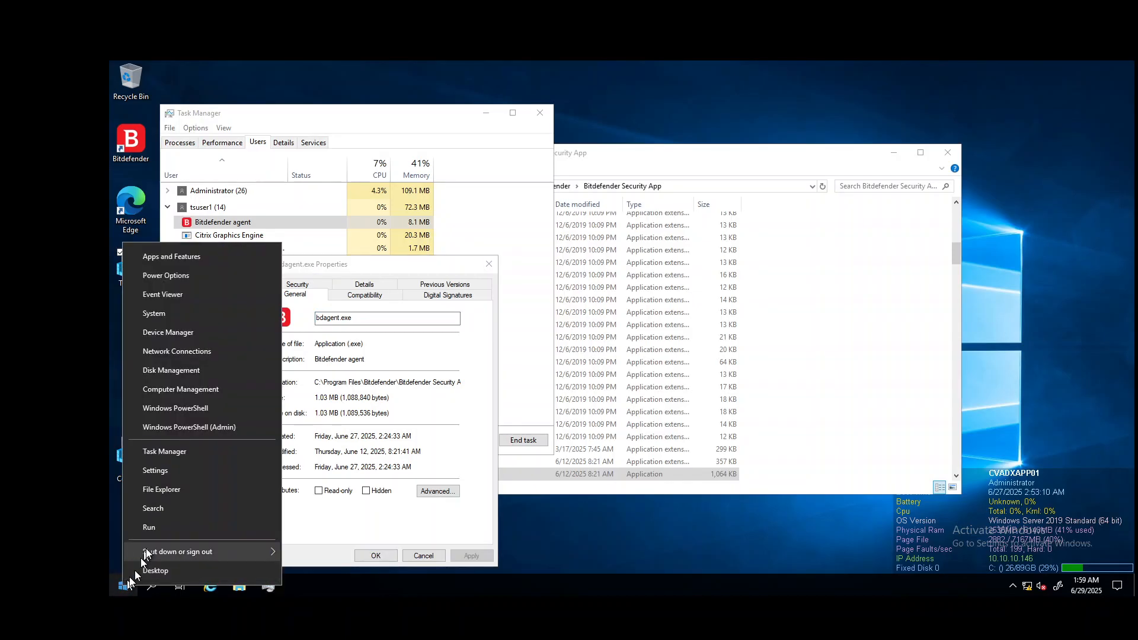
left_click(155, 528)
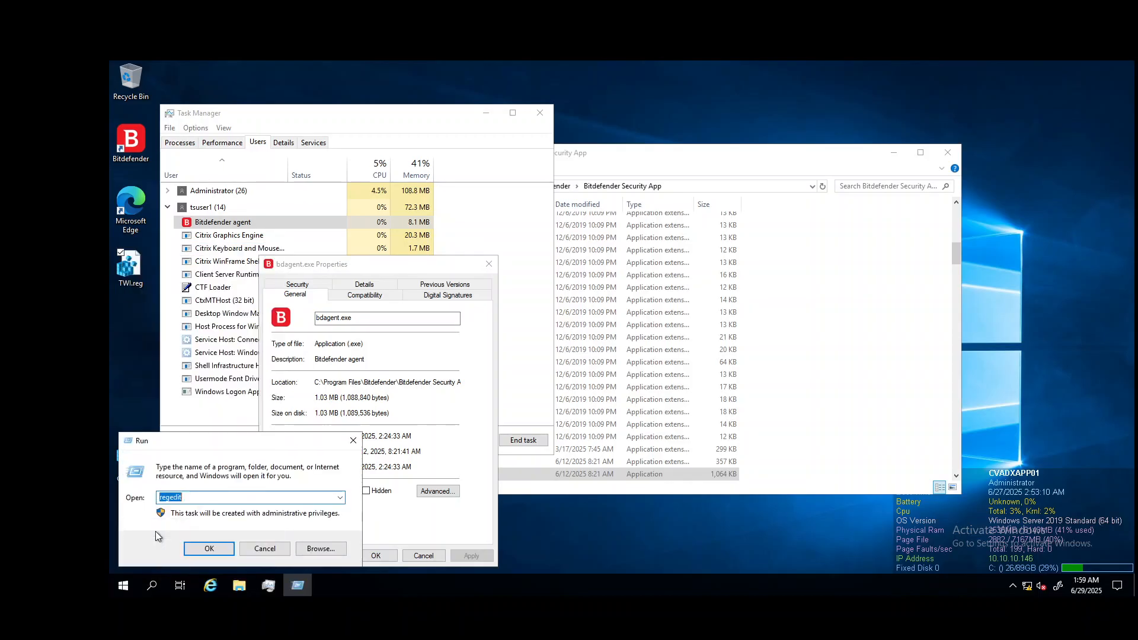
left_click(204, 549)
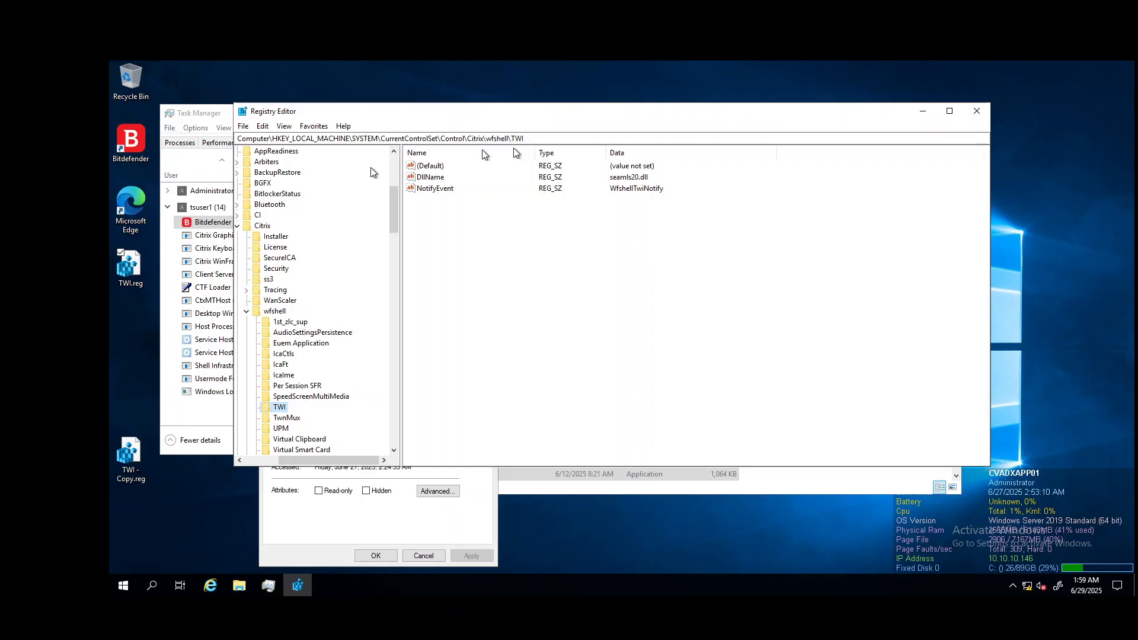
Step: Merge the TWI.reg file from the desktop into the registry, confirming the import
double_click(131, 272)
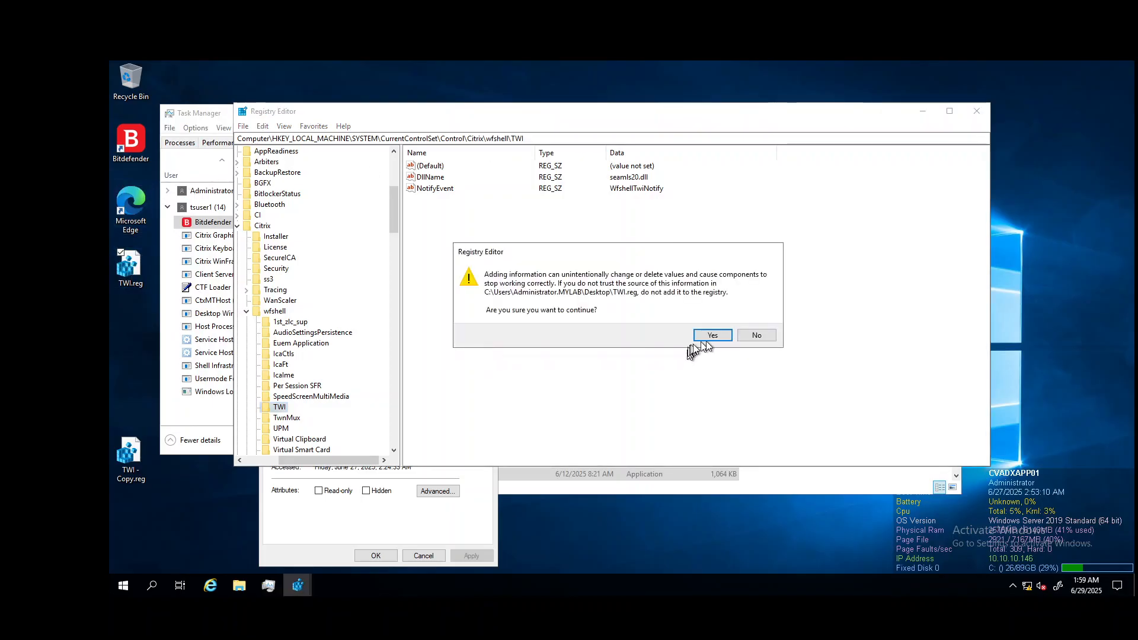
left_click(713, 336)
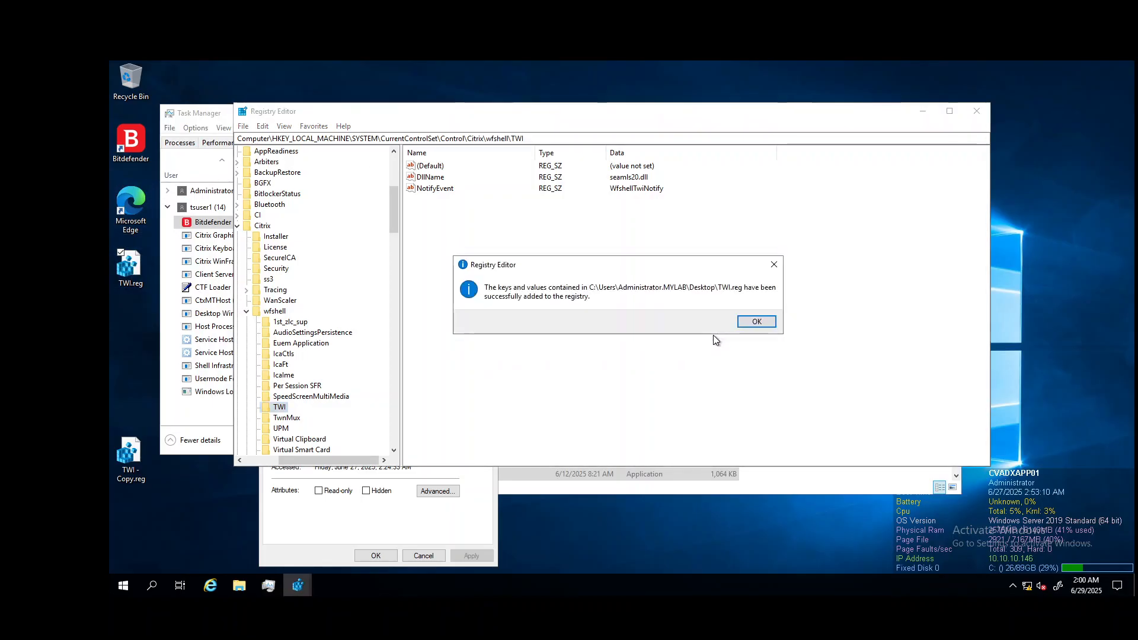
left_click(749, 327)
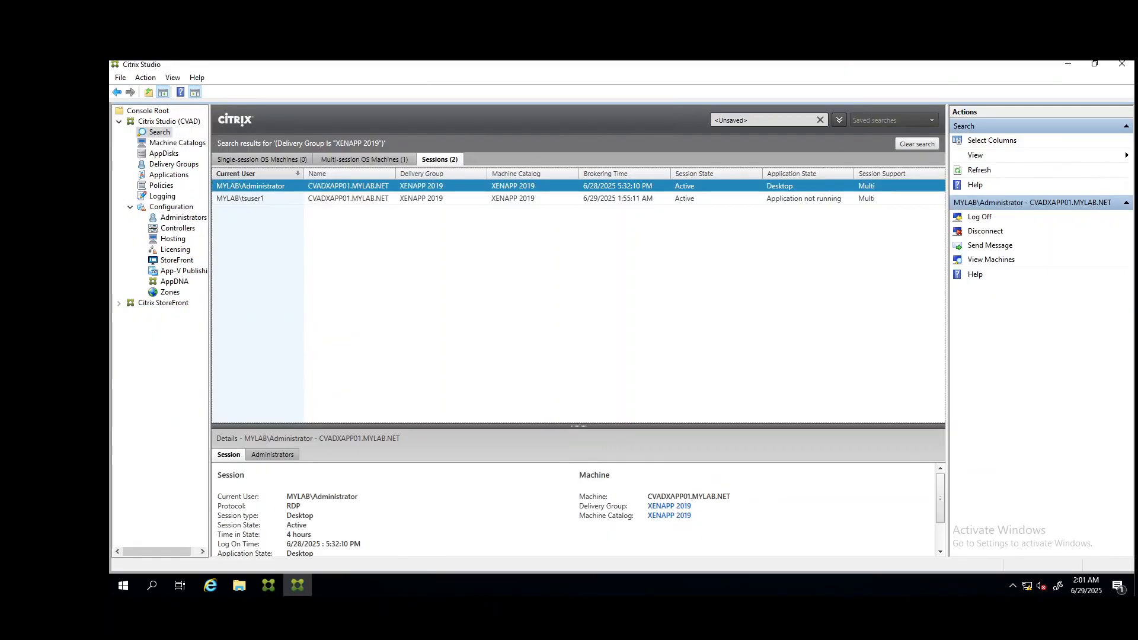
Step: Log off the tsuser1 session in Citrix Studio and refresh the session list
left_click(618, 200)
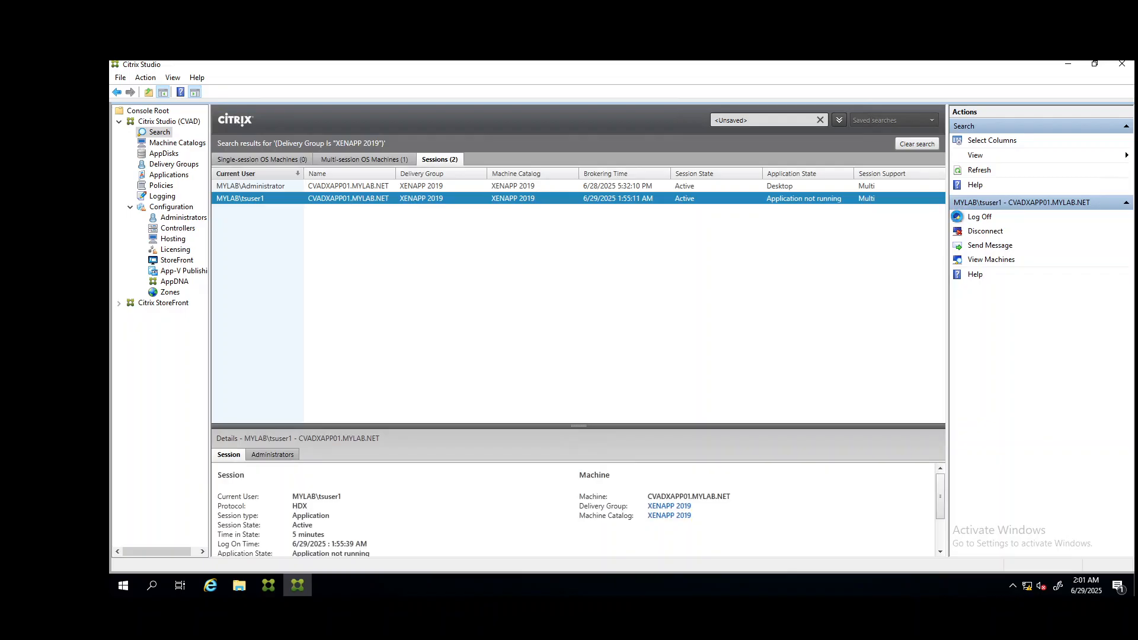
left_click(959, 218)
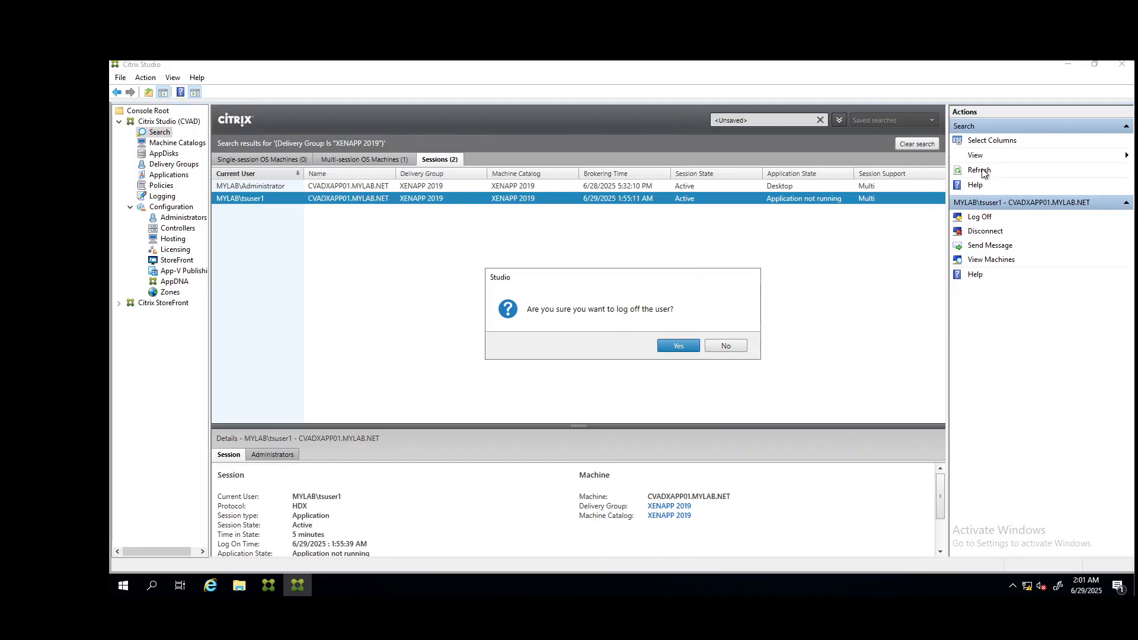
left_click(668, 345)
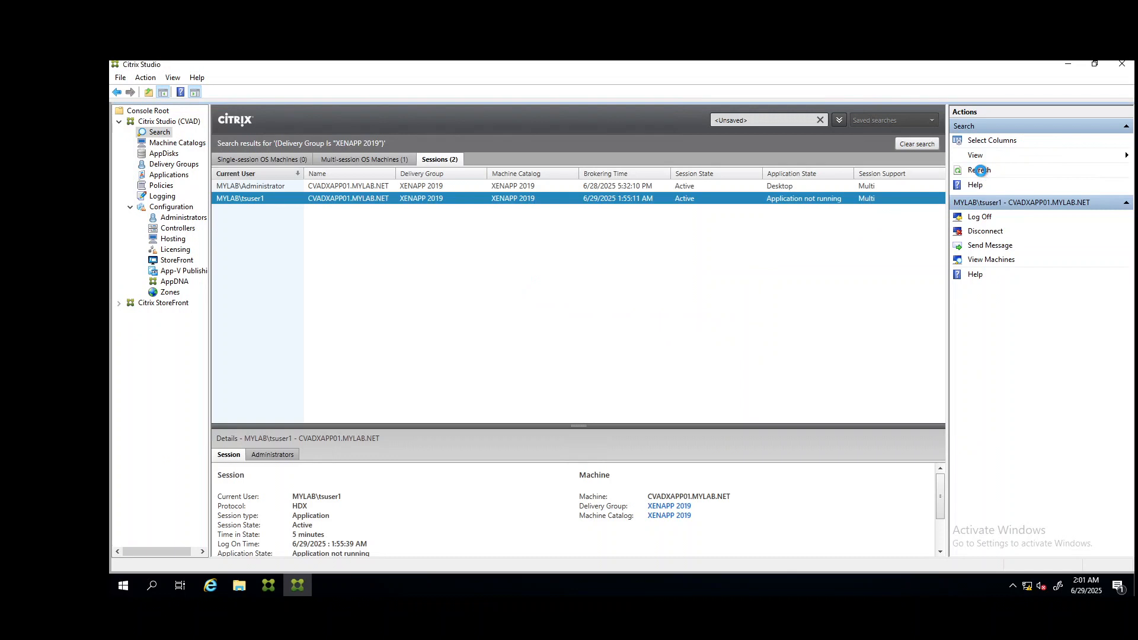
left_click(980, 171)
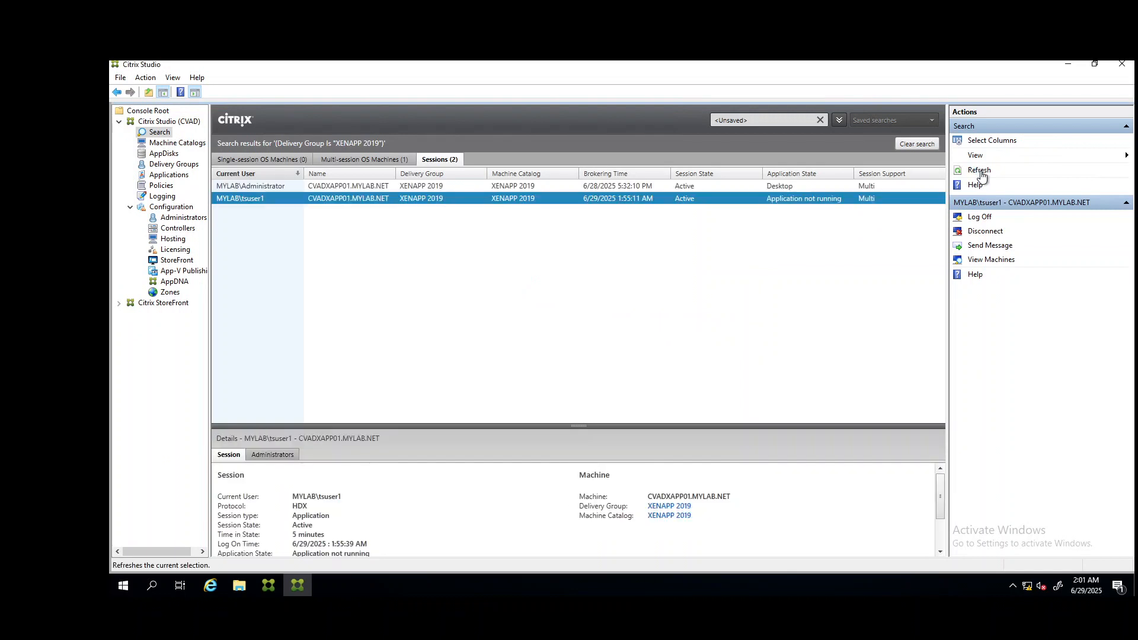
left_click(980, 172)
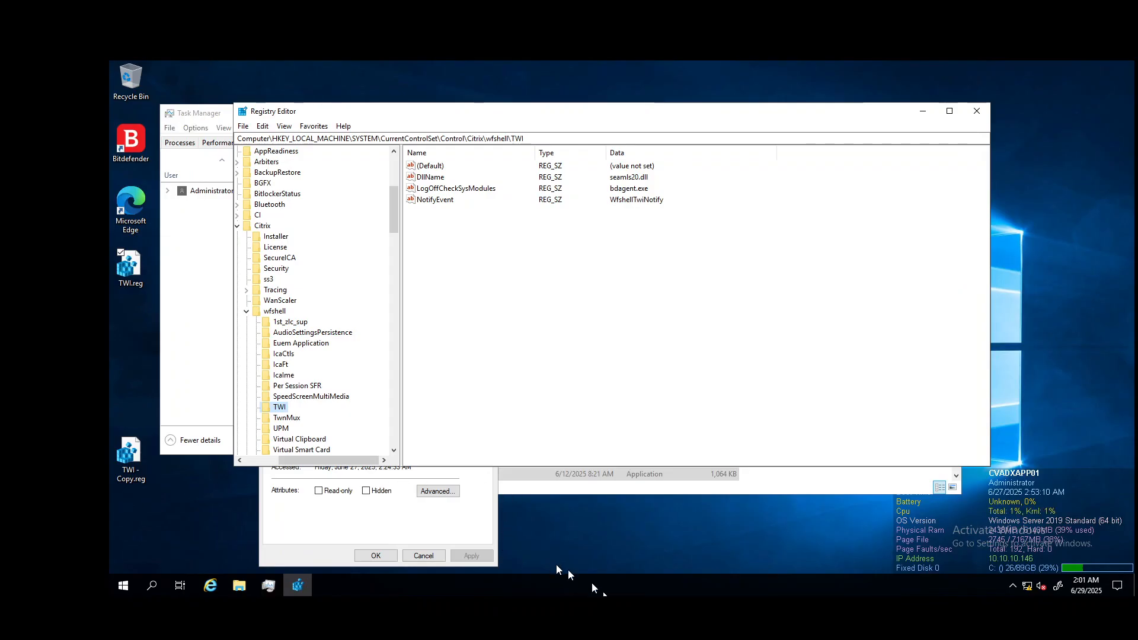
Step: Close the Citrix Workspace Connection Center
left_click(202, 361)
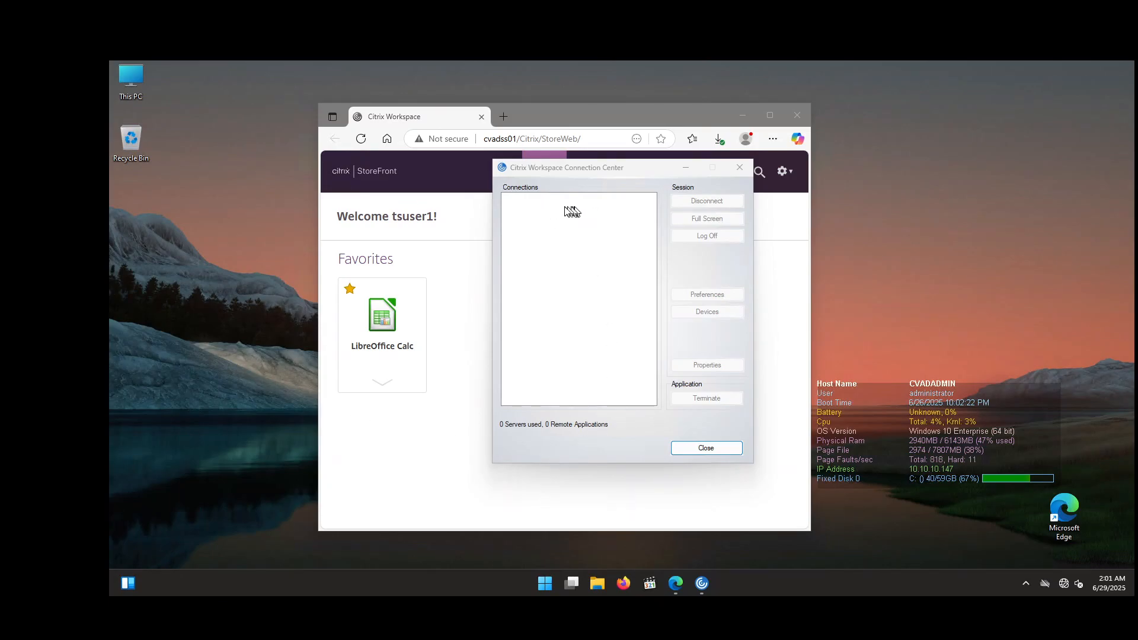
left_click(740, 167)
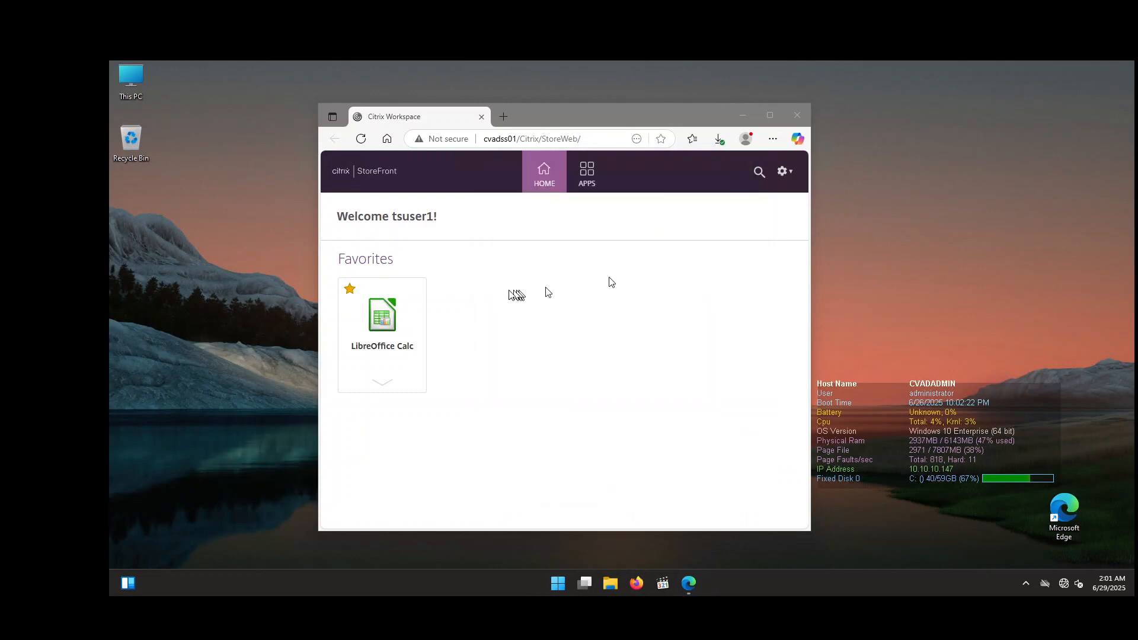
Step: Relaunch LibreOffice Calc, logging back on to StoreFront with the domain user name and account password
left_click(390, 323)
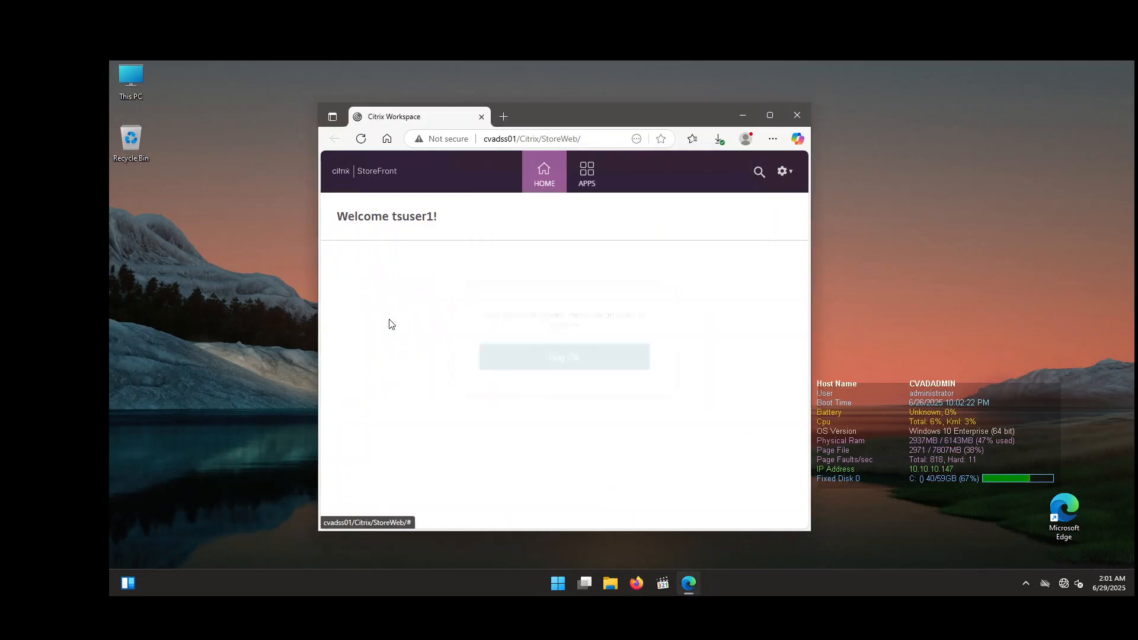
left_click(598, 362)
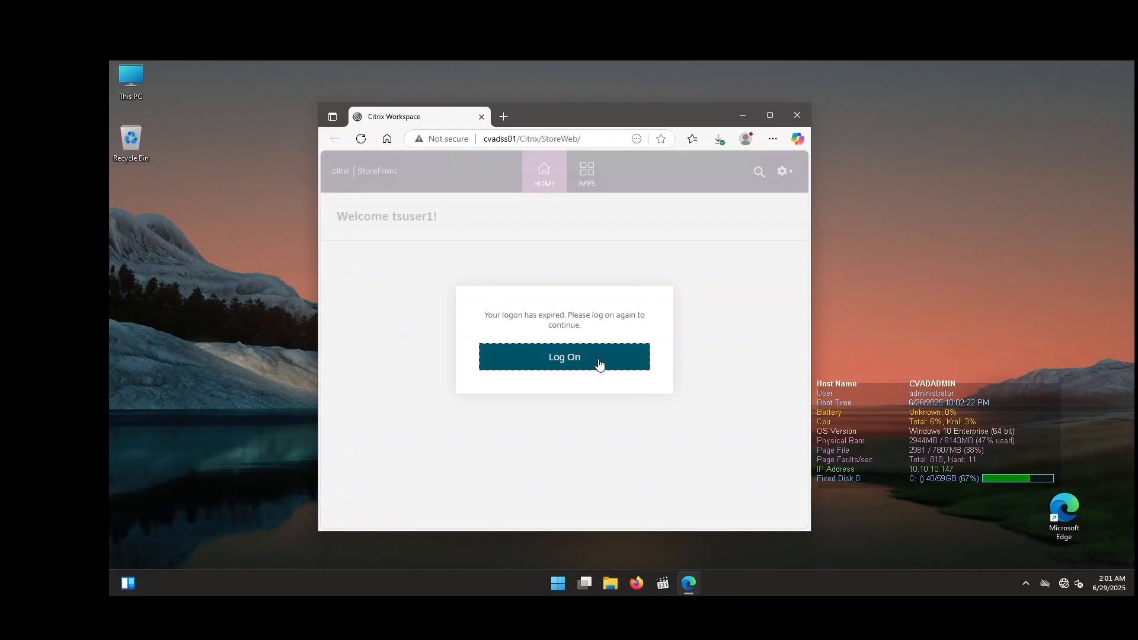
left_click(586, 345)
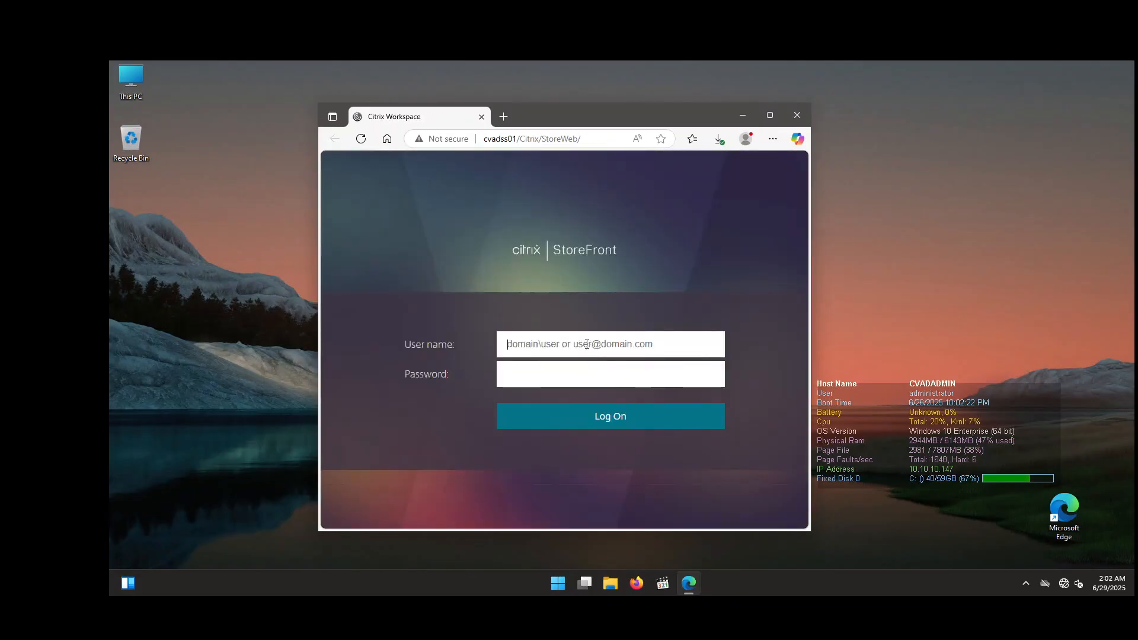
type("m")
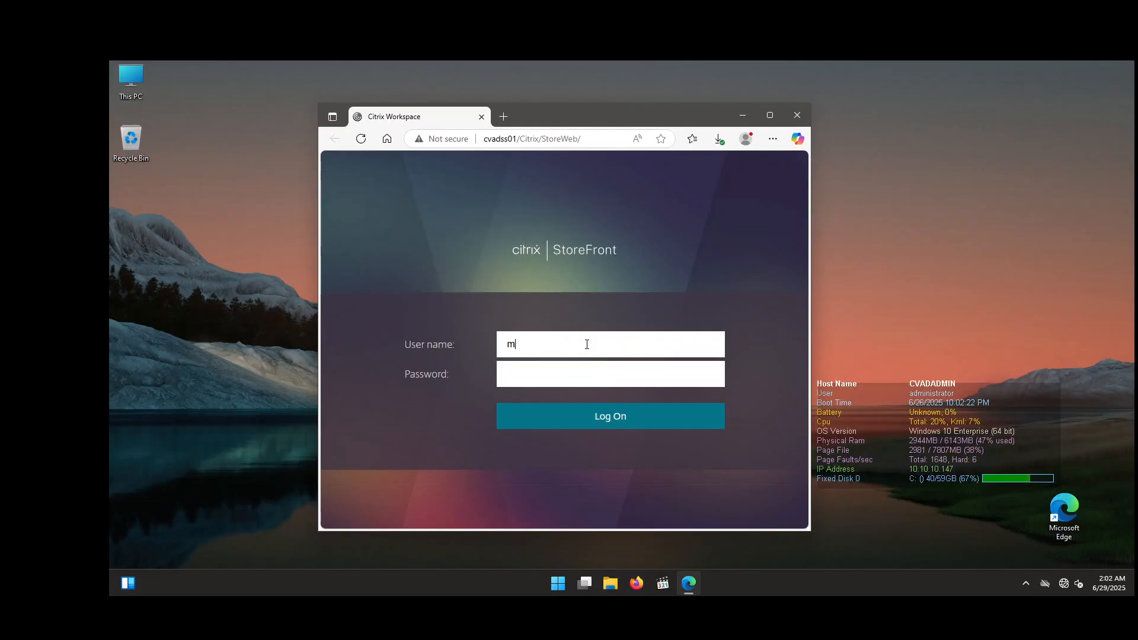
type("ylab\\tsuser1")
key("Tab")
type("Password1")
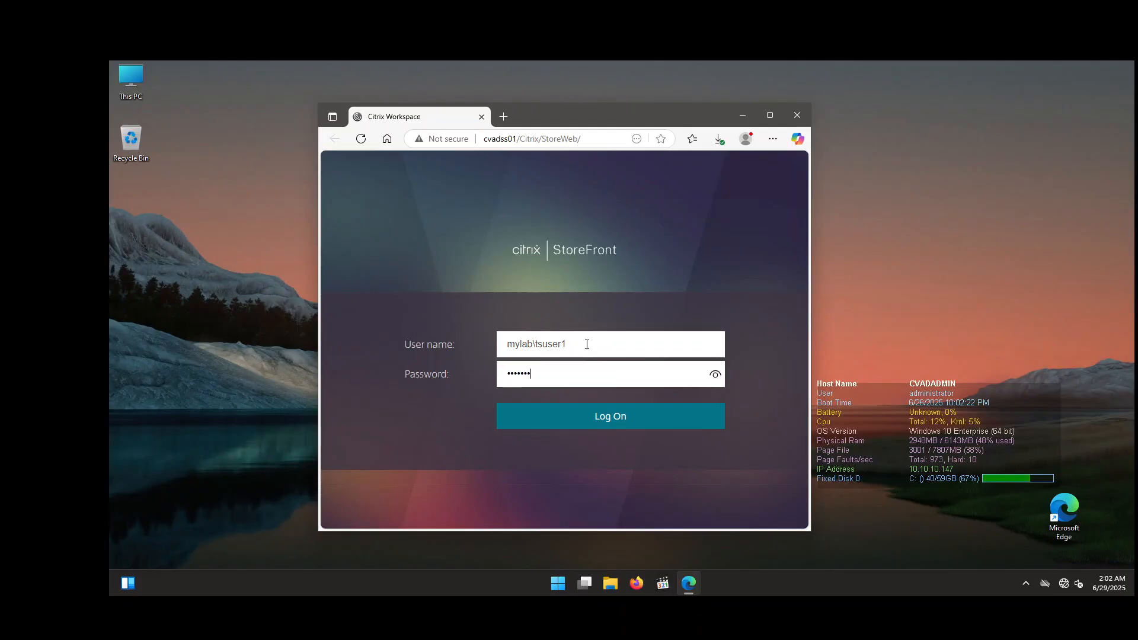
key("Return")
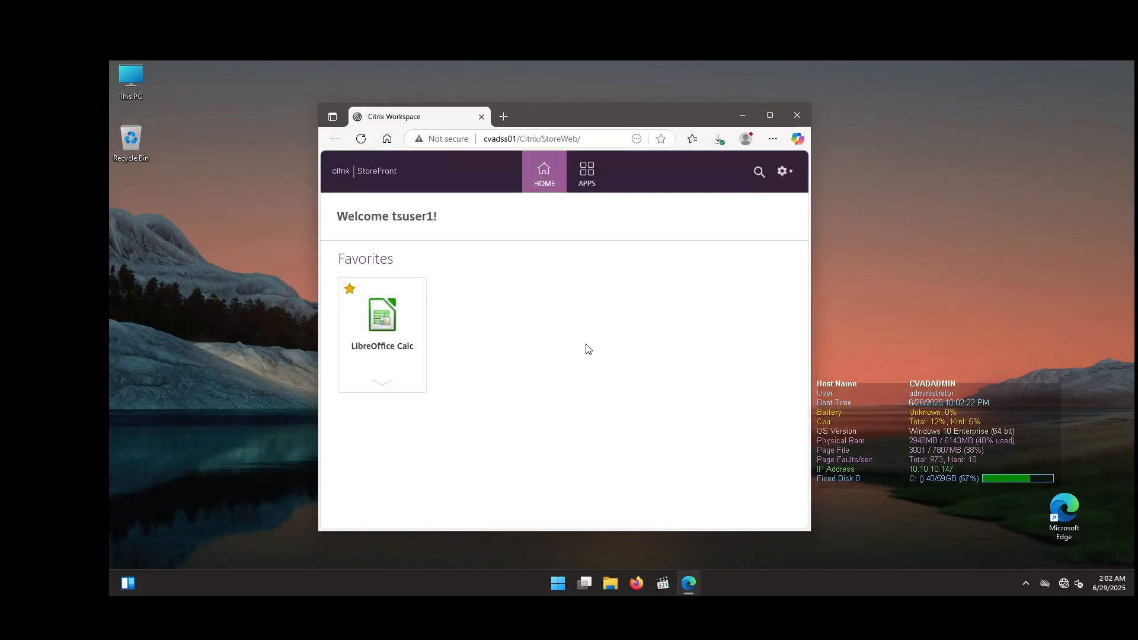
left_click(384, 315)
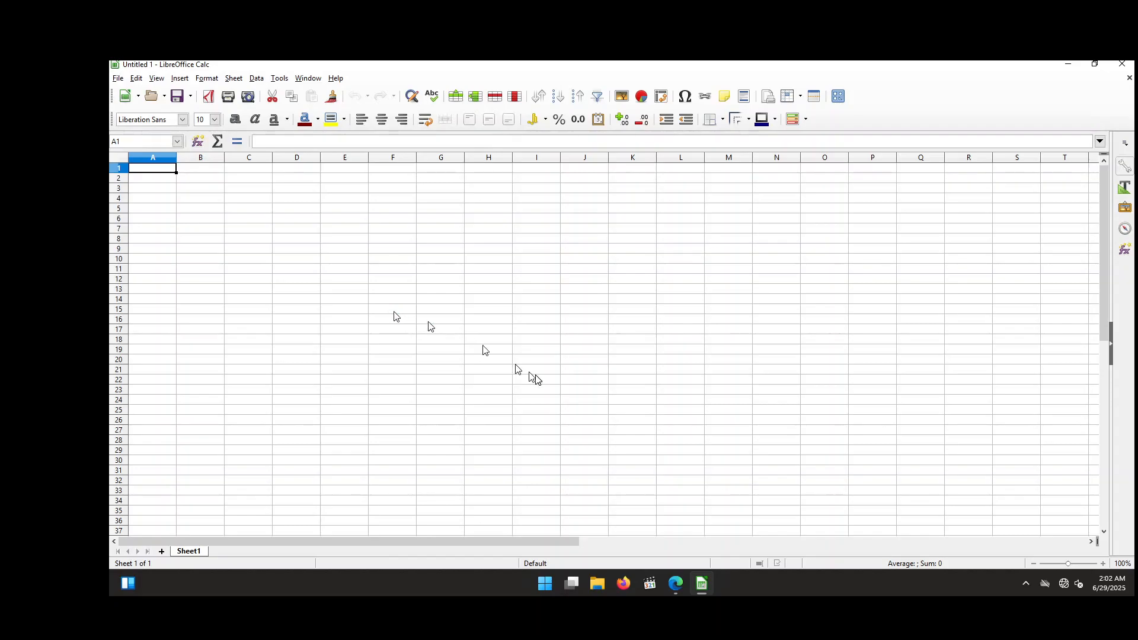
Step: Open the Citrix Workspace Connection Center from the tray icon and inspect the active LibreOffice Calc session on CVADXAPP01
left_click(1027, 587)
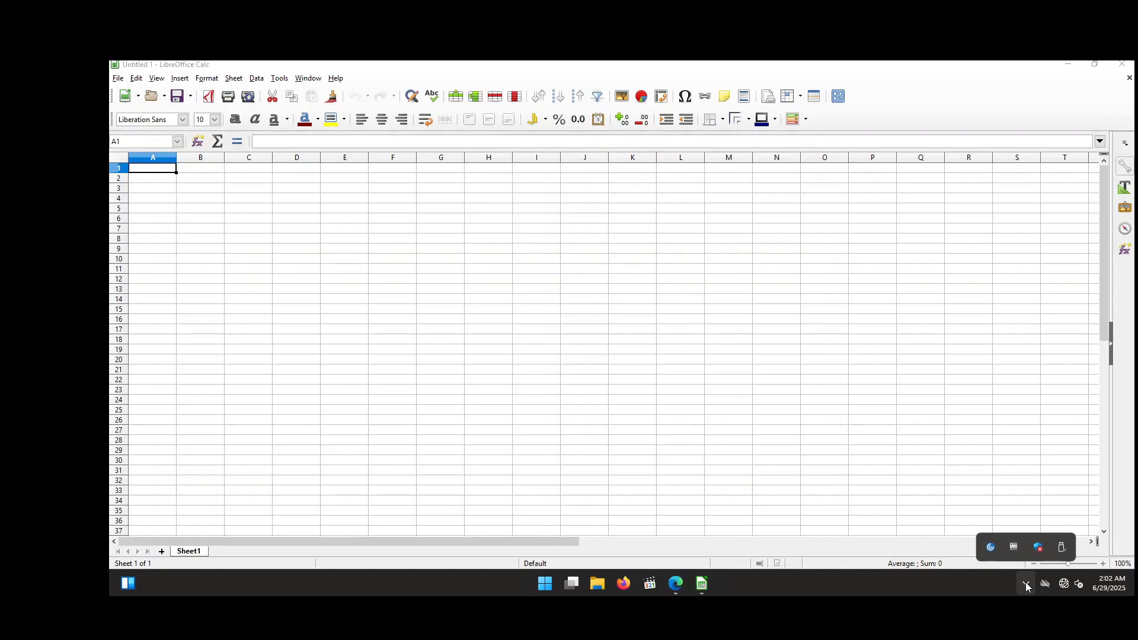
right_click(996, 551)
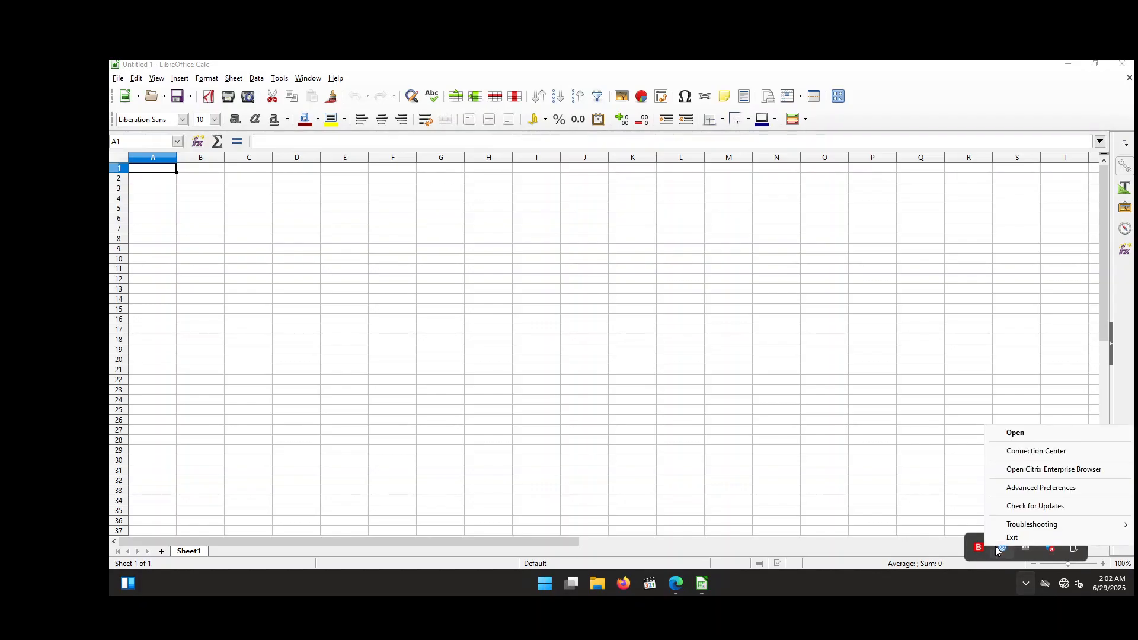
right_click(1002, 552)
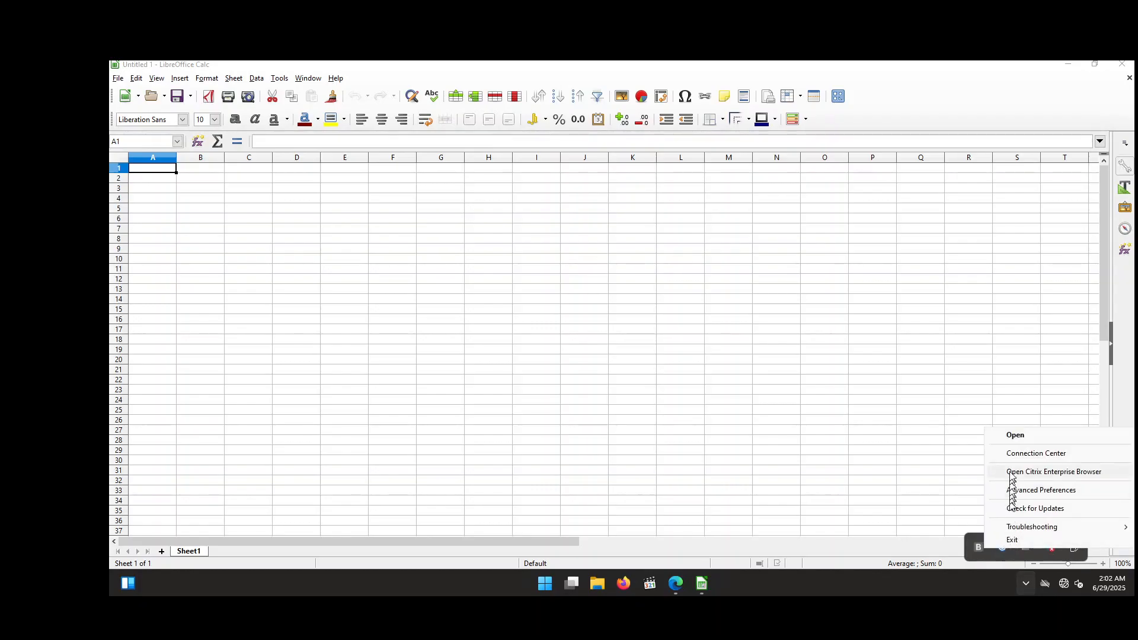
left_click(1015, 454)
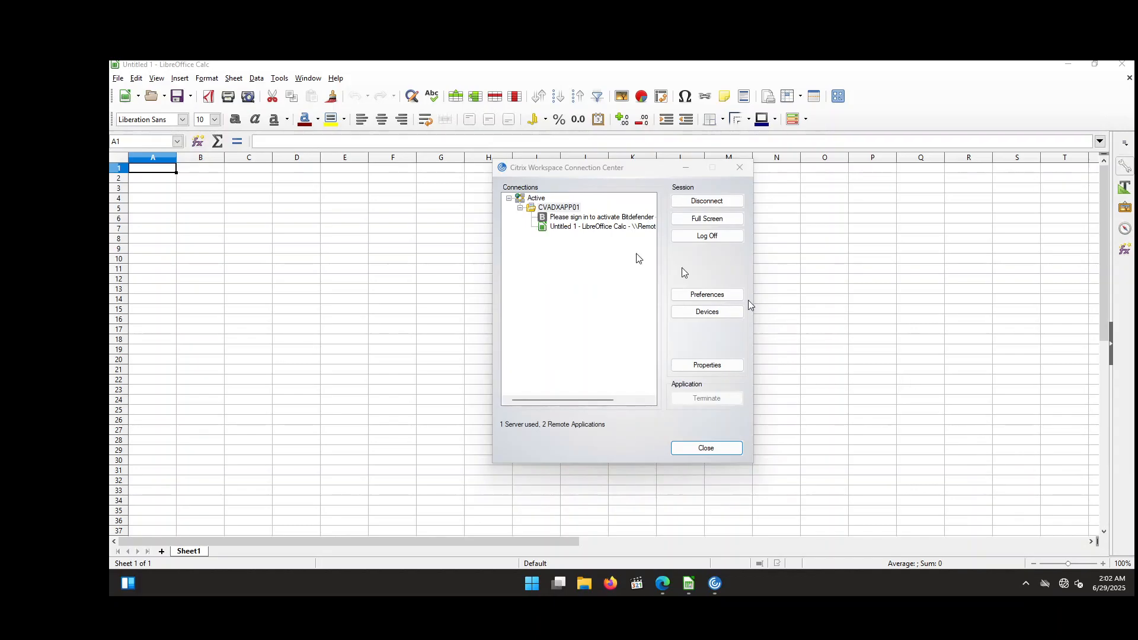
left_click(586, 229)
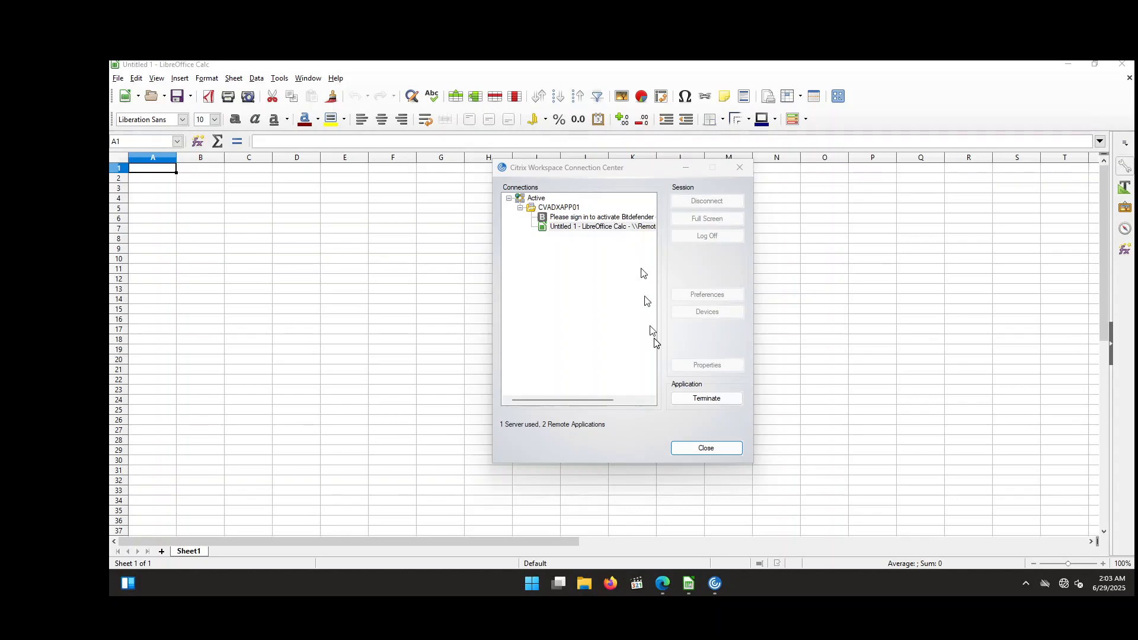
left_click(440, 436)
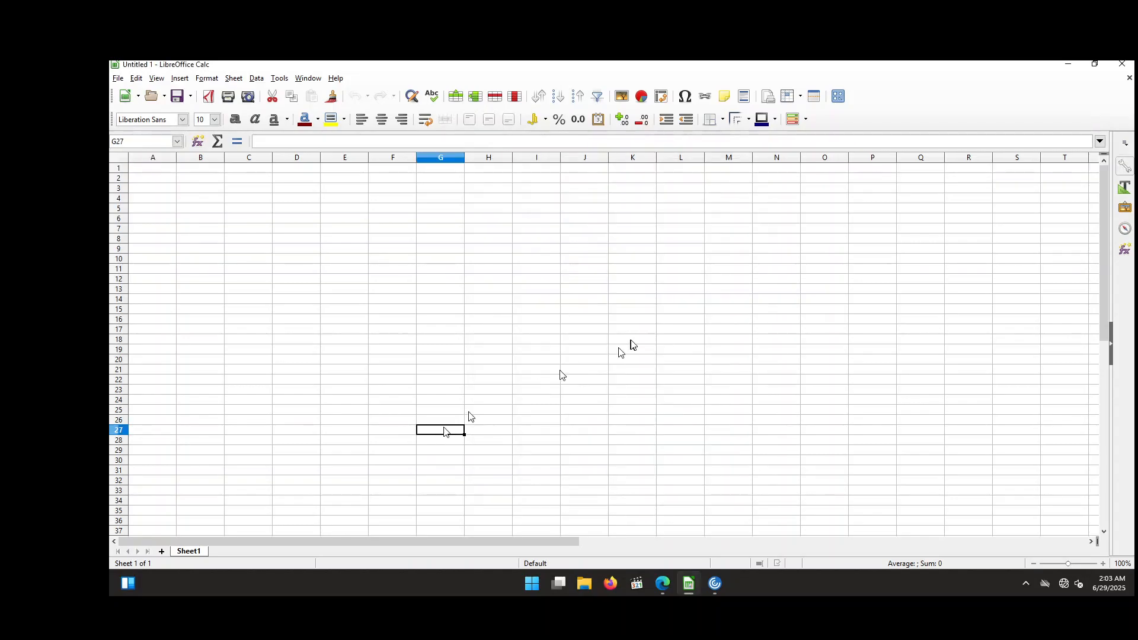
Step: Close LibreOffice Calc and then close the Connection Center
left_click(1122, 67)
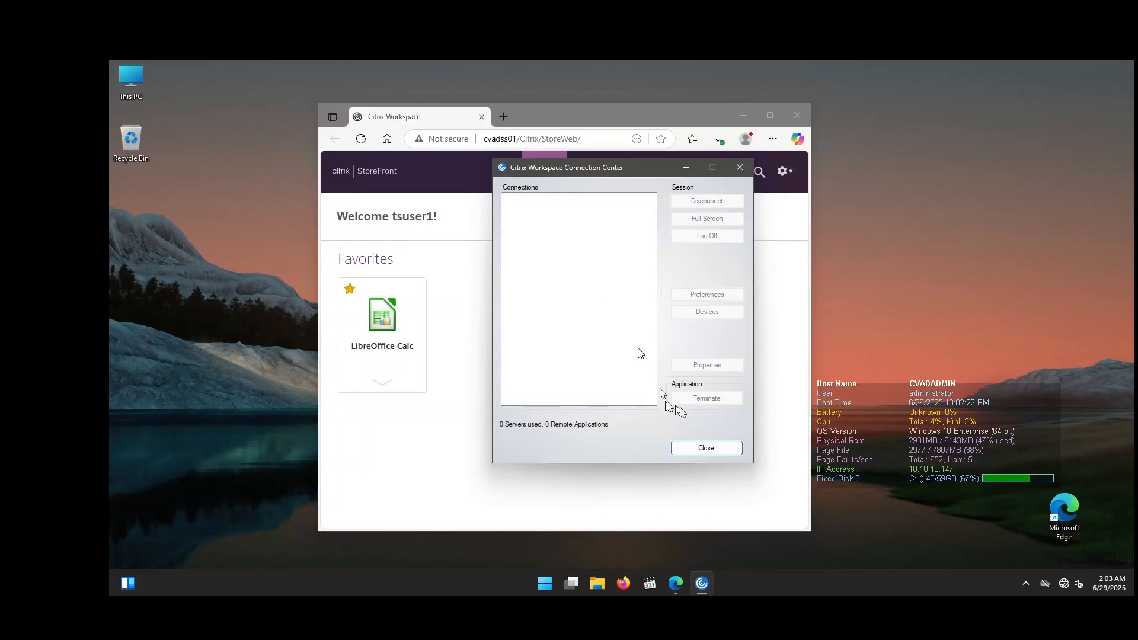
left_click(716, 448)
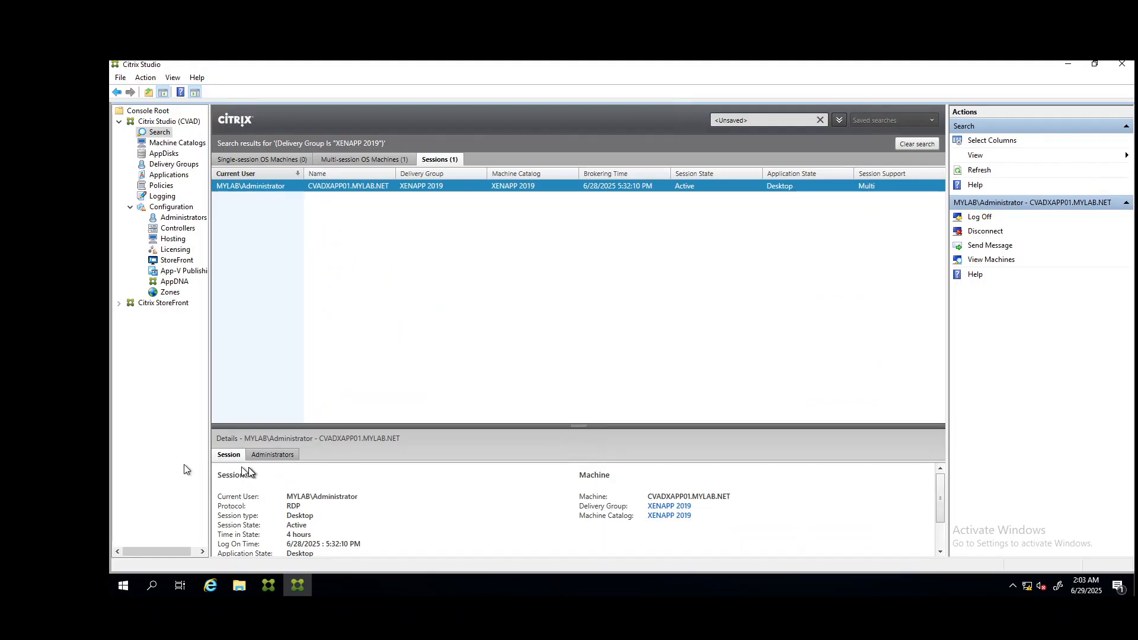
Step: Refresh the session list in Citrix Studio and return to the Registry Editor on the server
left_click(980, 171)
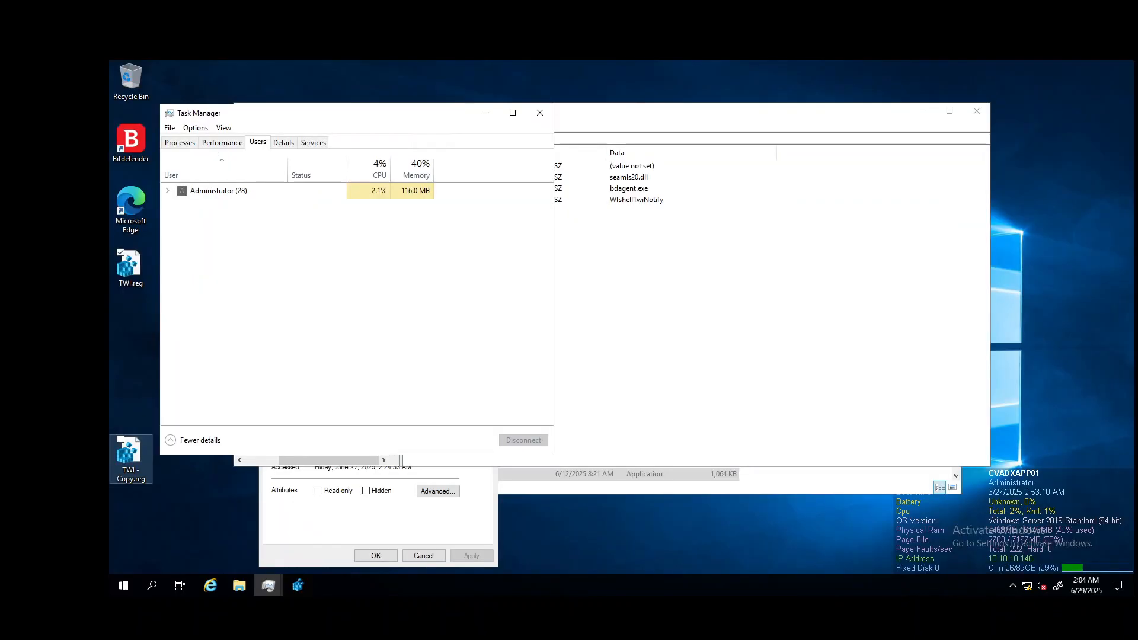
left_click(592, 414)
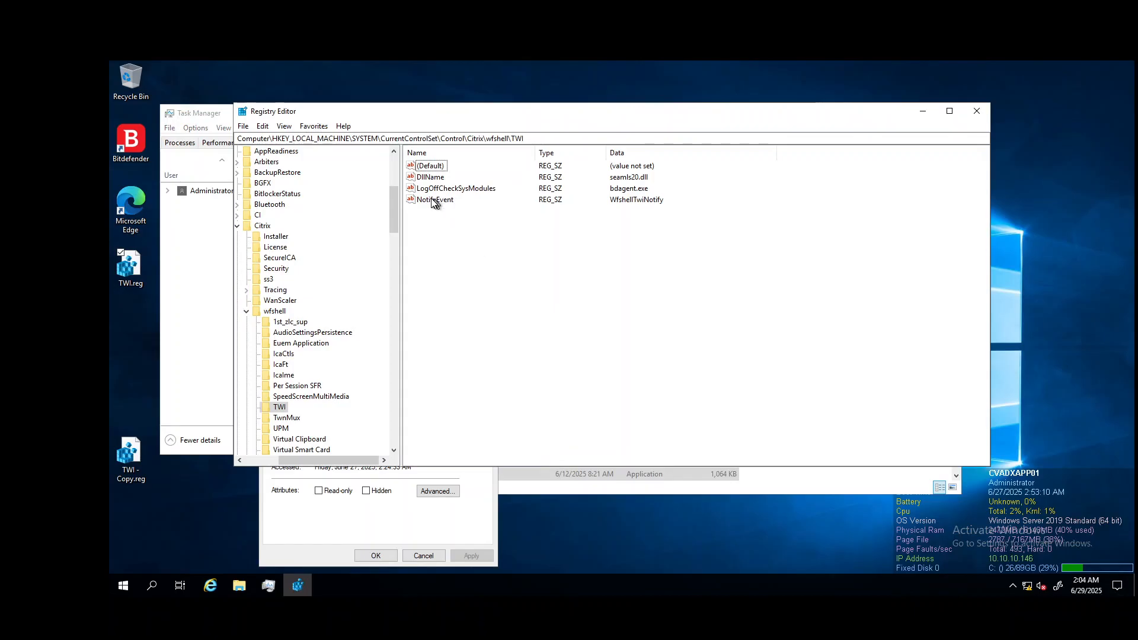